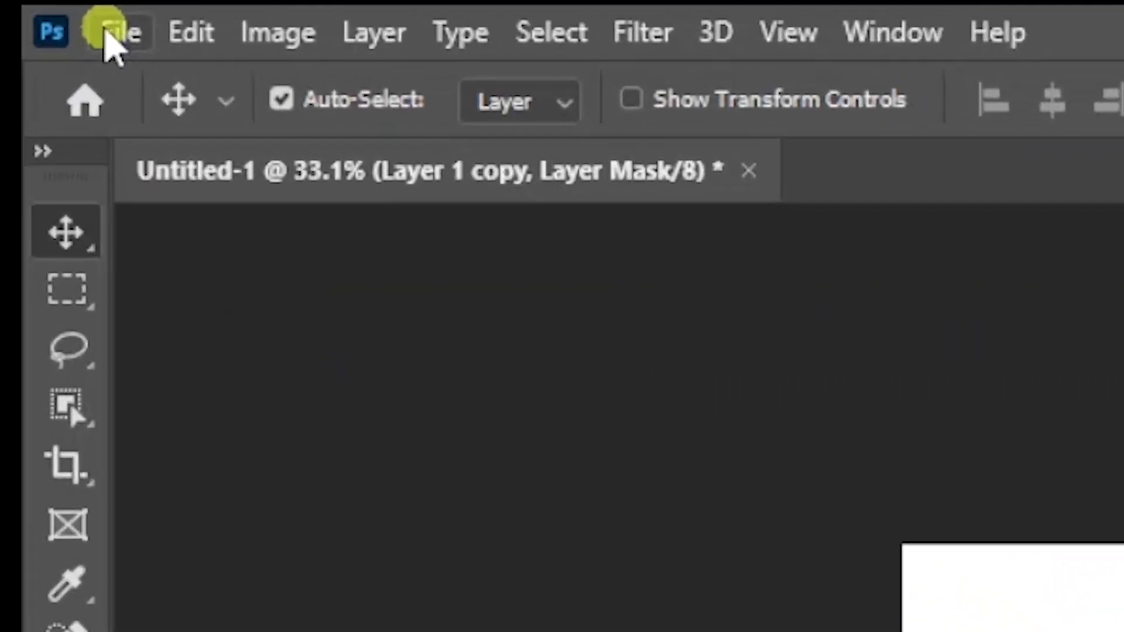
Create a new 1000 × 1000 px, 300 ppi document with a white background.
{"action": "left_click", "coordinate": [146, 45]}
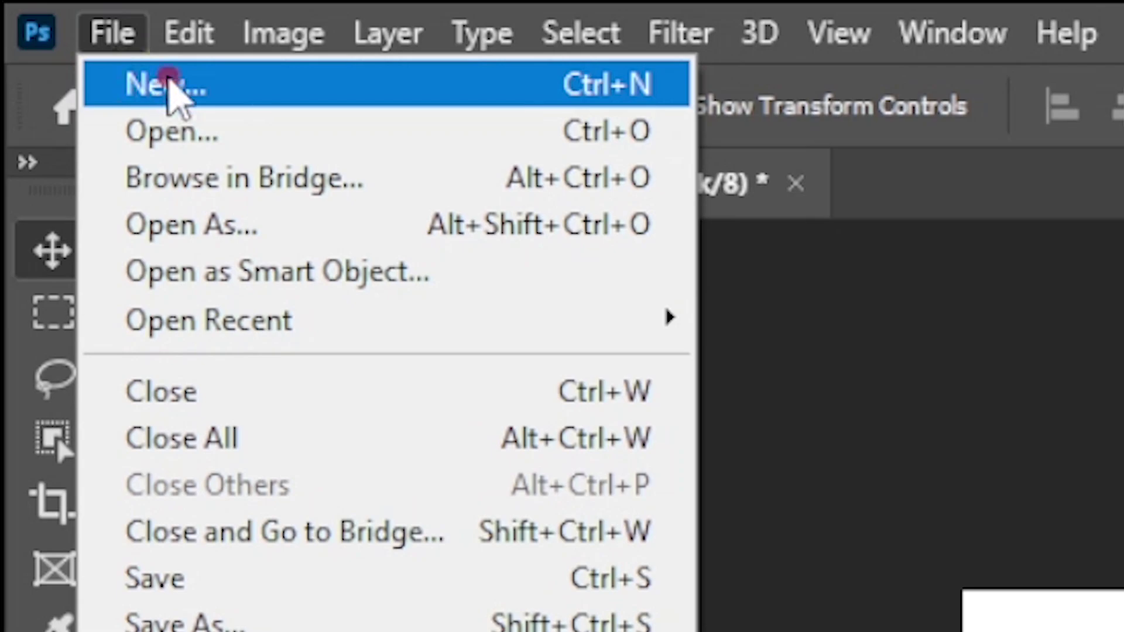
{"action": "left_click", "coordinate": [176, 95]}
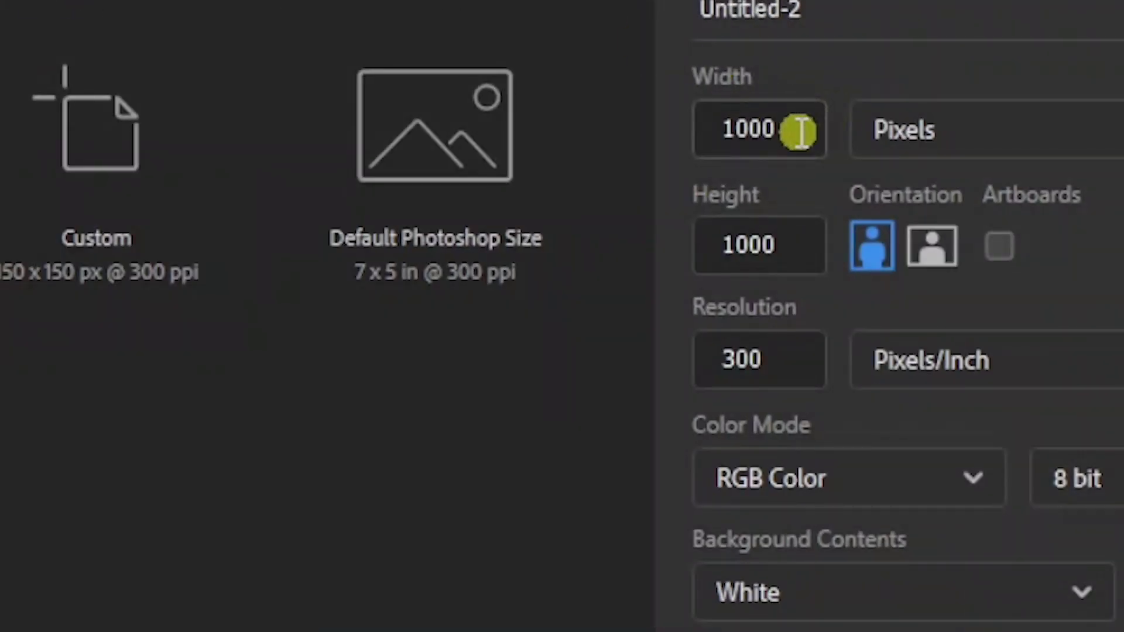
{"action": "double_click", "coordinate": [796, 128]}
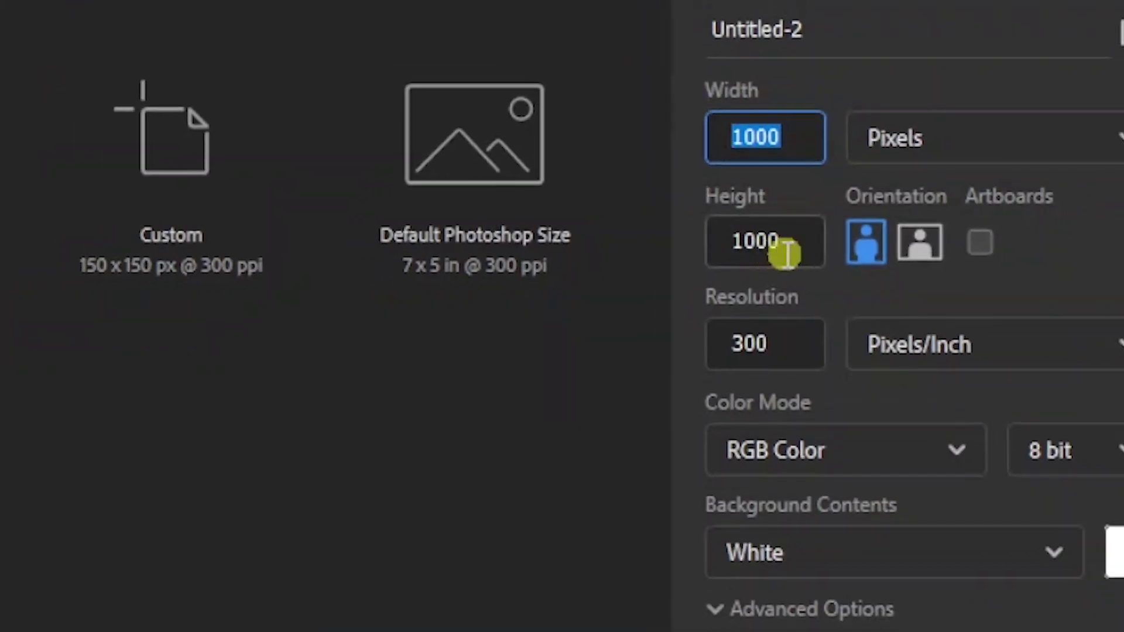
{"action": "double_click", "coordinate": [796, 243]}
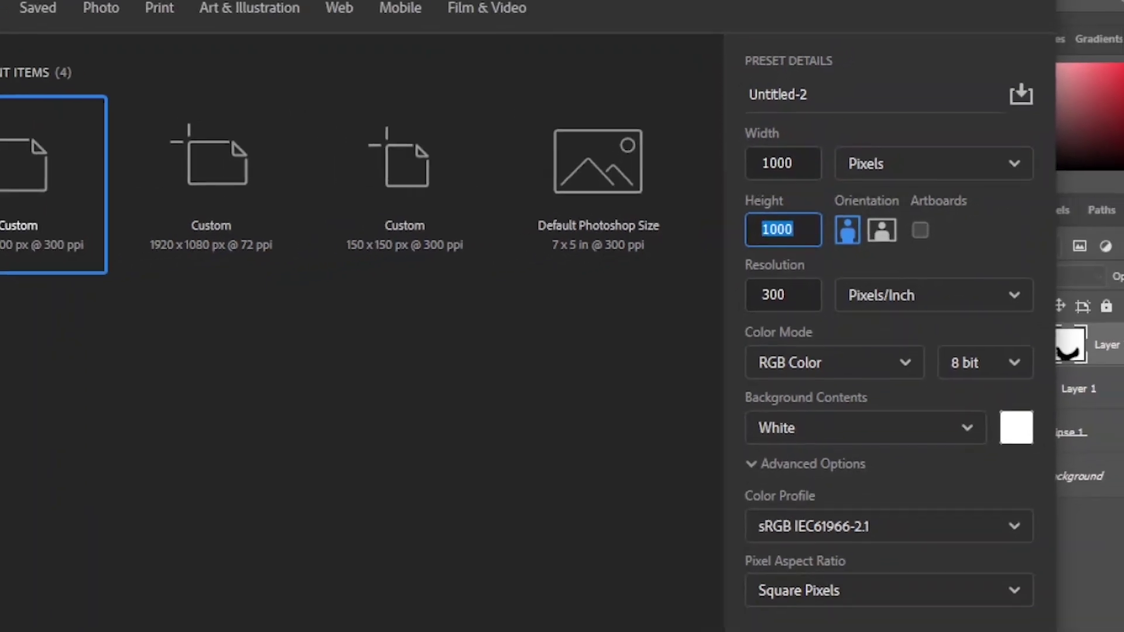
{"action": "left_click", "coordinate": [883, 620]}
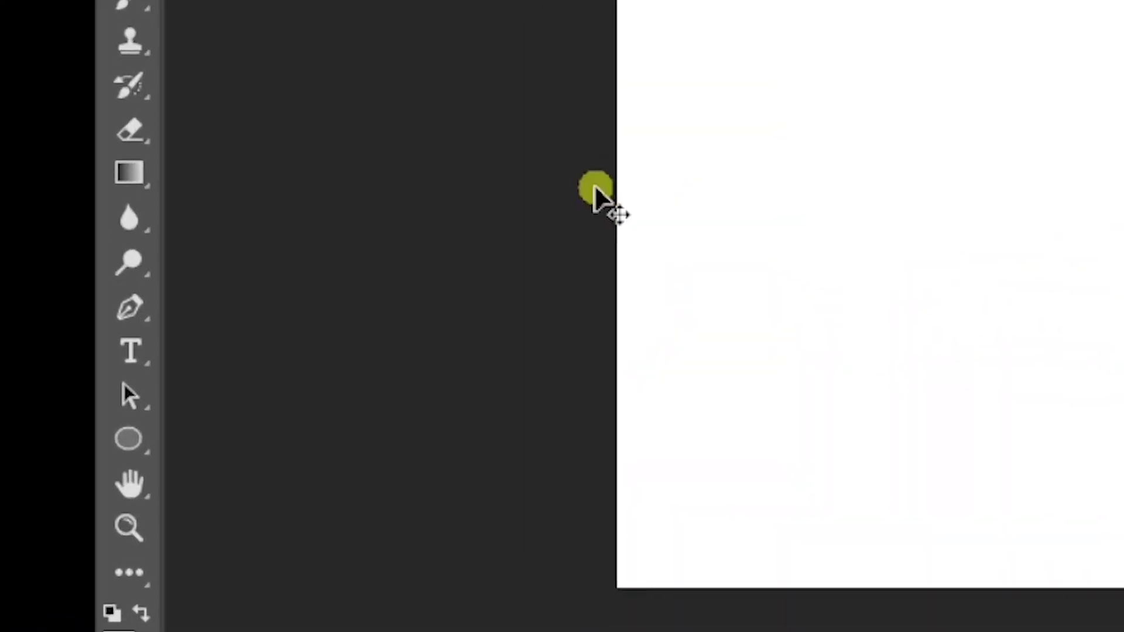
{"action": "left_click", "coordinate": [129, 440]}
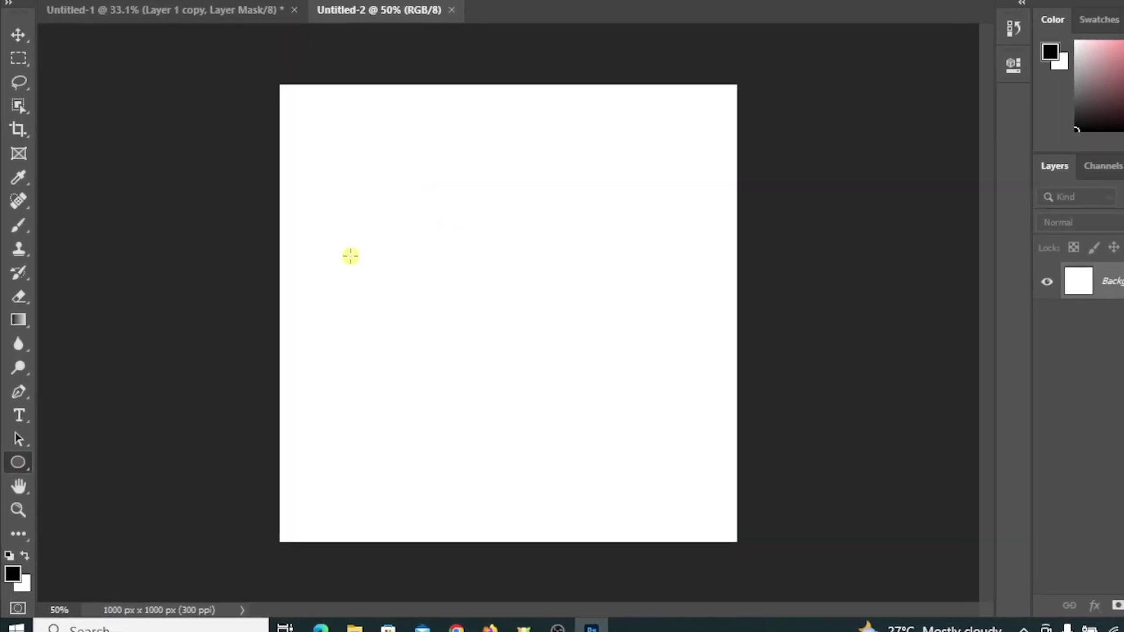
Draw a 602 × 602 px black circle shape, Ellipse 1, on the new canvas.
{"action": "left_click_drag", "start_coordinate": [344, 253], "coordinate": [723, 543]}
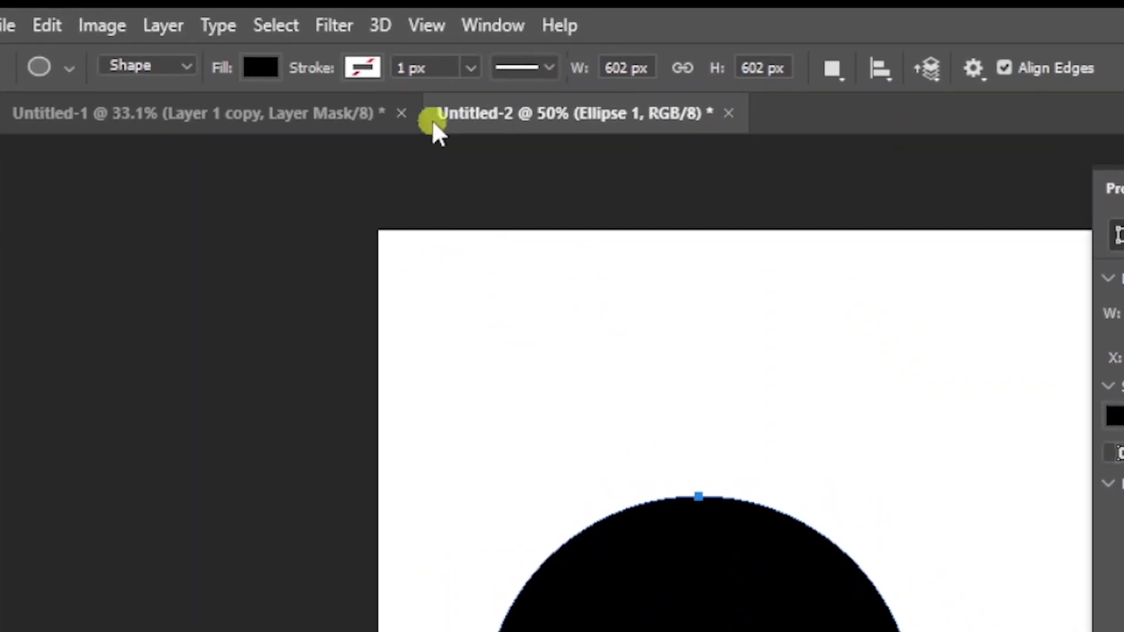
{"action": "left_click", "coordinate": [368, 65]}
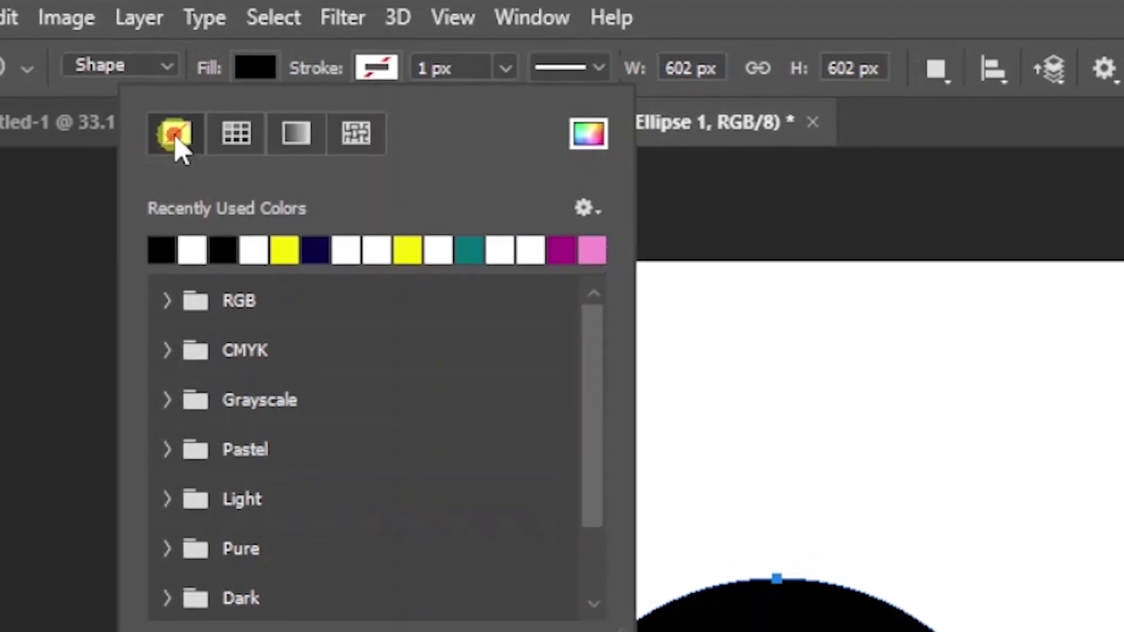
Fill the circle with yellow and move it to the horizontal centre of the canvas.
{"action": "left_click", "coordinate": [248, 71]}
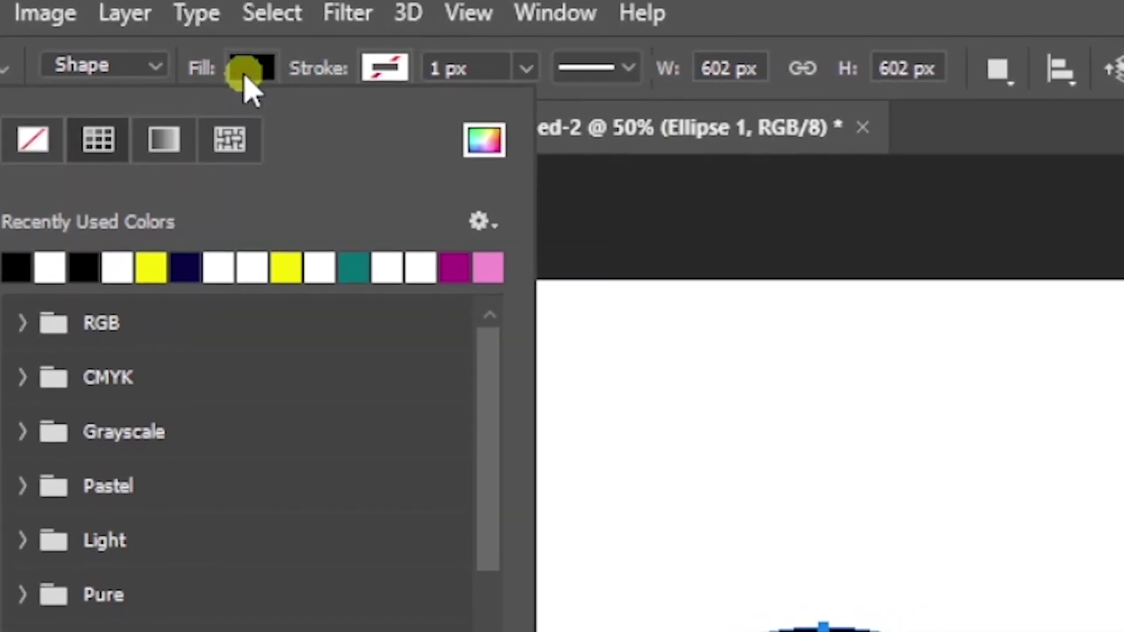
{"action": "left_click", "coordinate": [152, 263]}
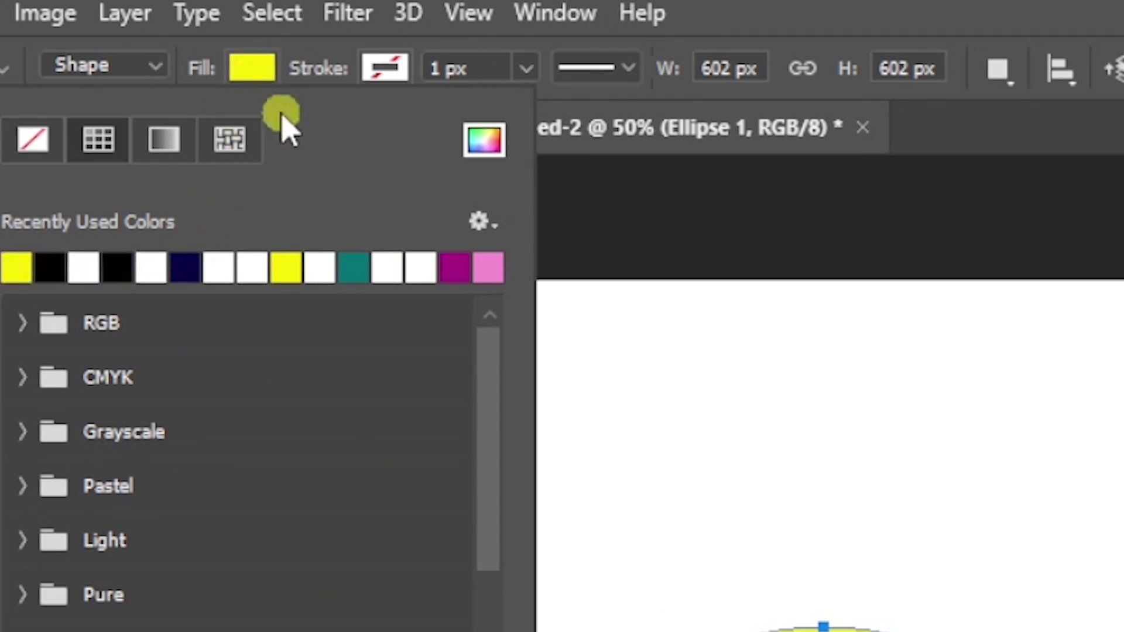
{"action": "left_click", "coordinate": [268, 82]}
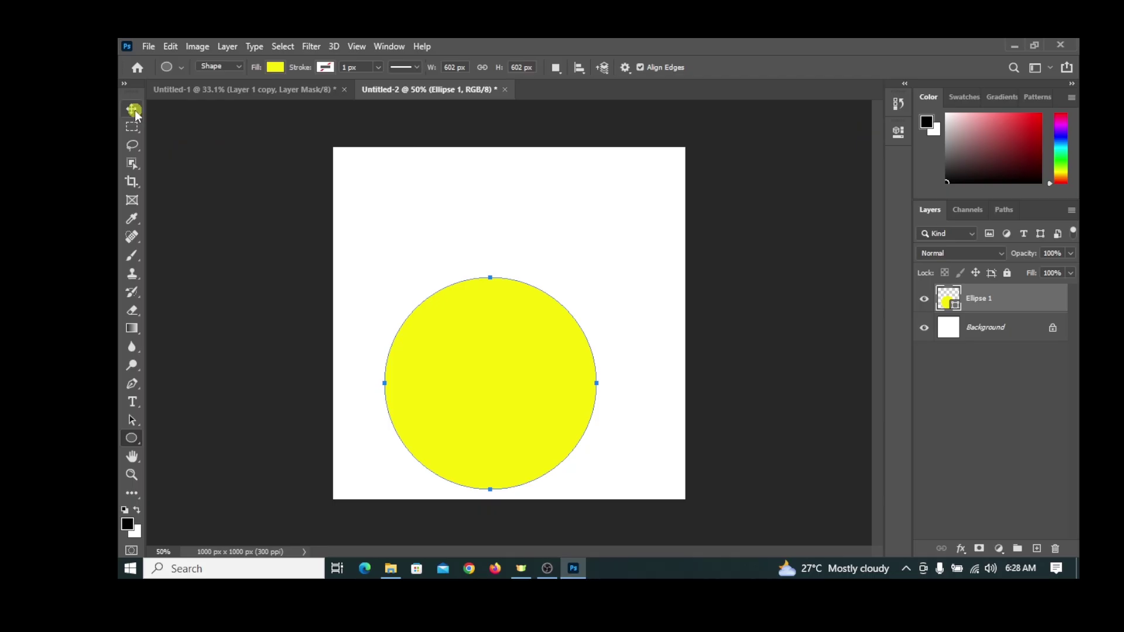
{"action": "left_click", "coordinate": [134, 109]}
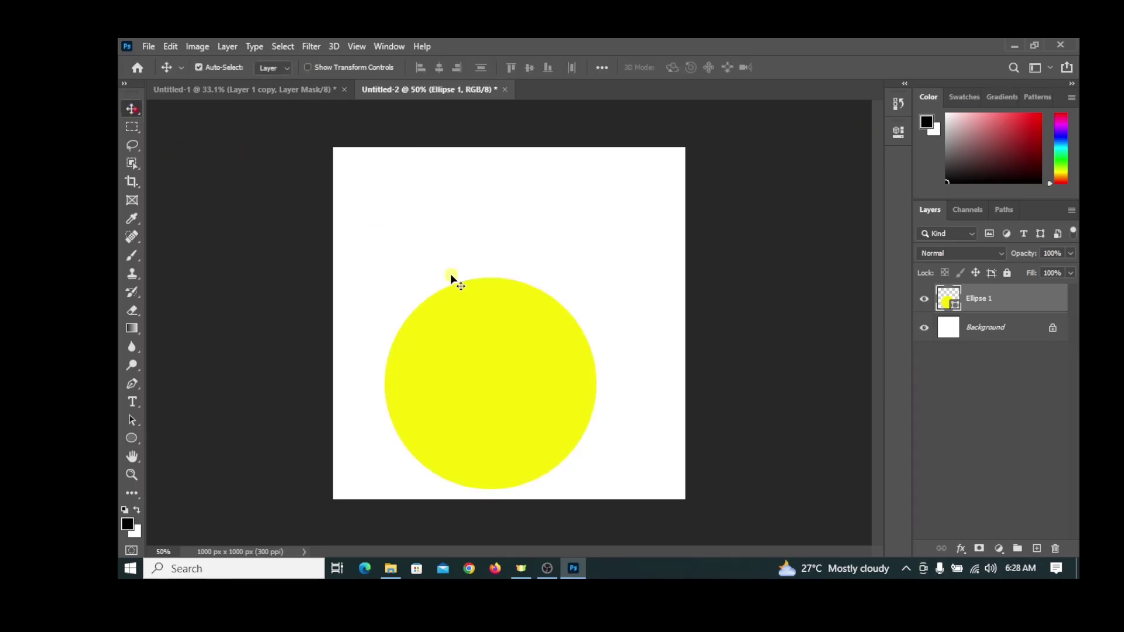
{"action": "left_click_drag", "start_coordinate": [477, 387], "coordinate": [493, 384]}
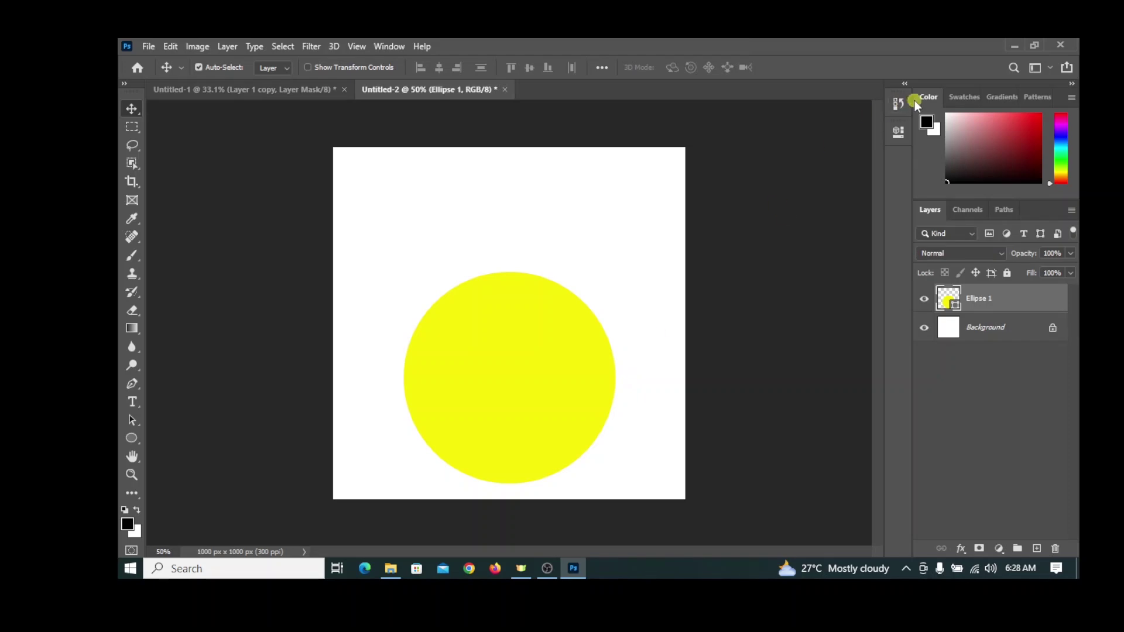
Bring the TOB_5624 photo from the desktop into Photoshop as its own document.
{"action": "left_click", "coordinate": [1020, 45]}
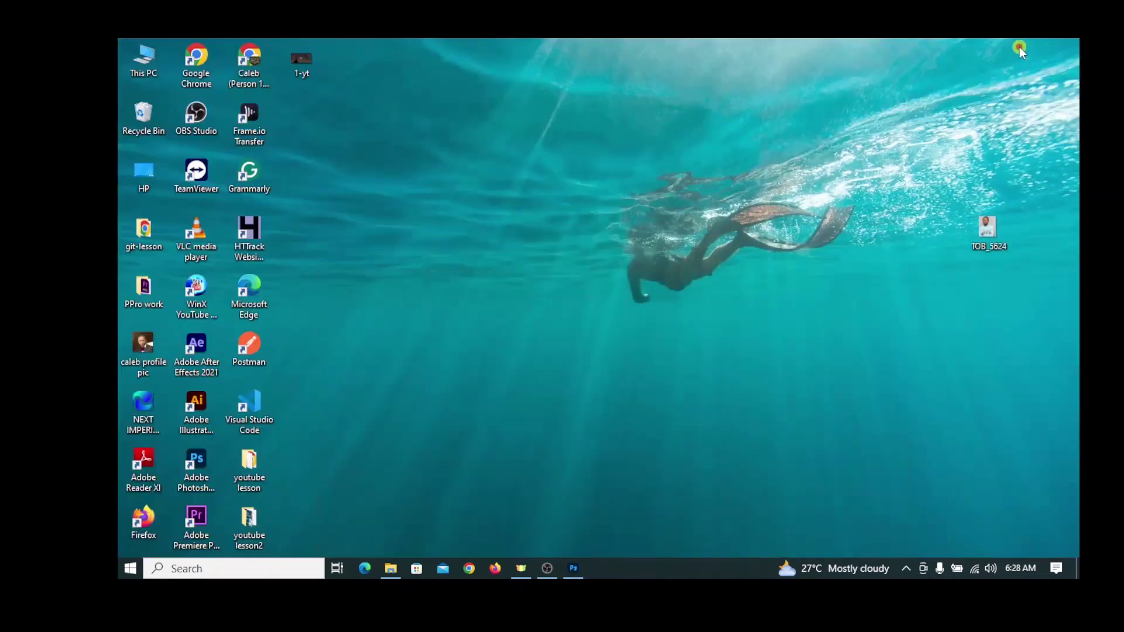
{"action": "left_click_drag", "start_coordinate": [992, 230], "coordinate": [597, 91]}
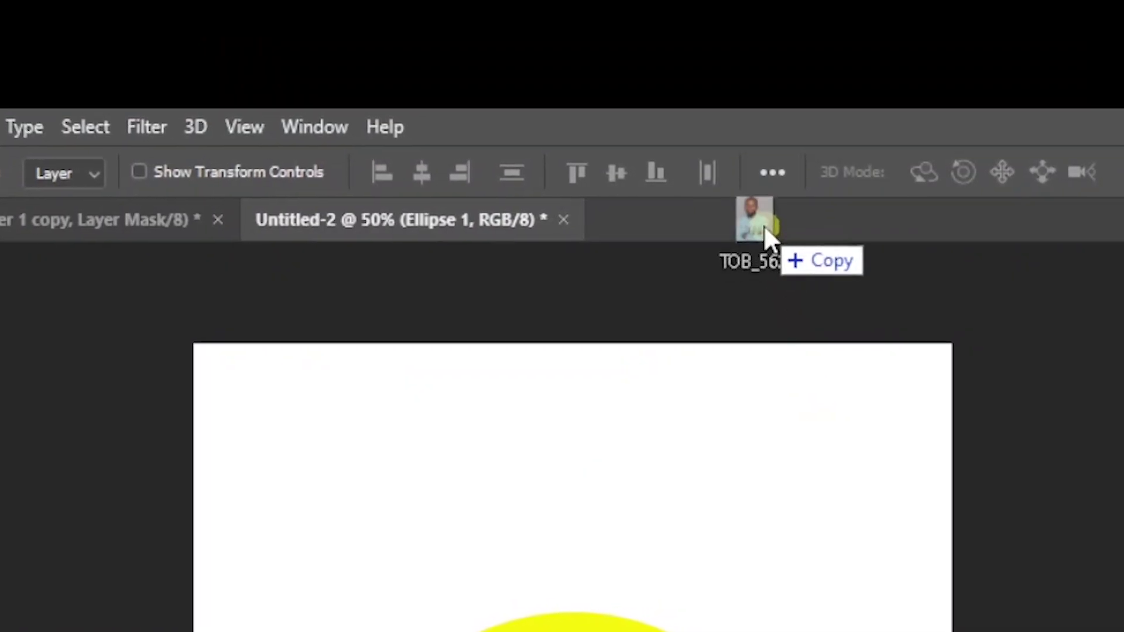
{"action": "left_click_drag", "start_coordinate": [763, 225], "coordinate": [742, 237]}
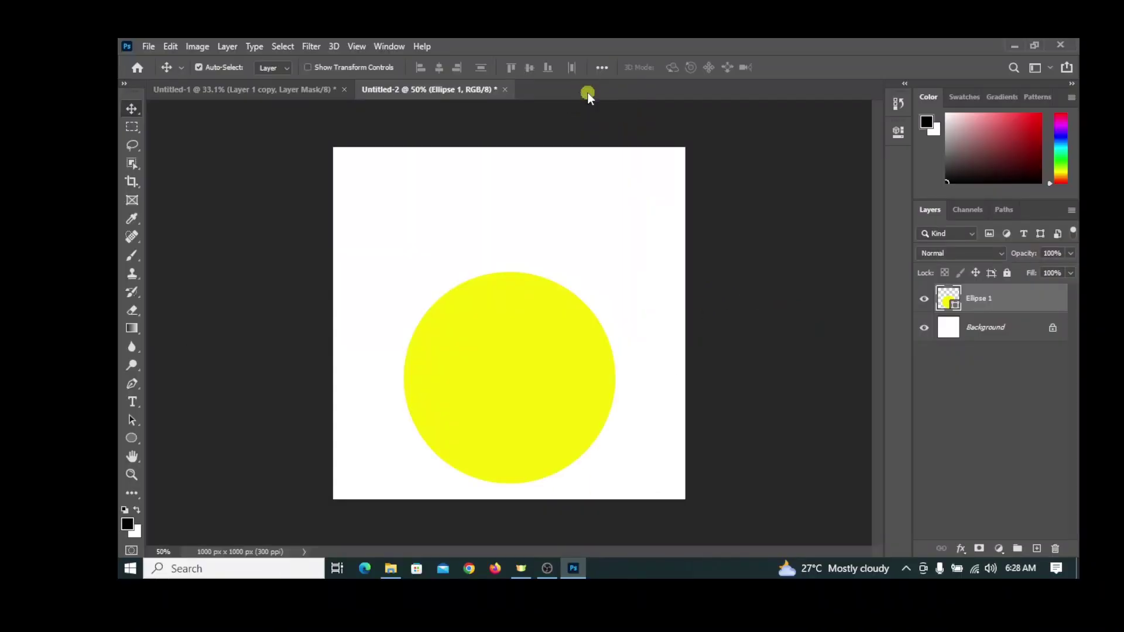
{"action": "left_click_drag", "start_coordinate": [588, 92], "coordinate": [587, 92]}
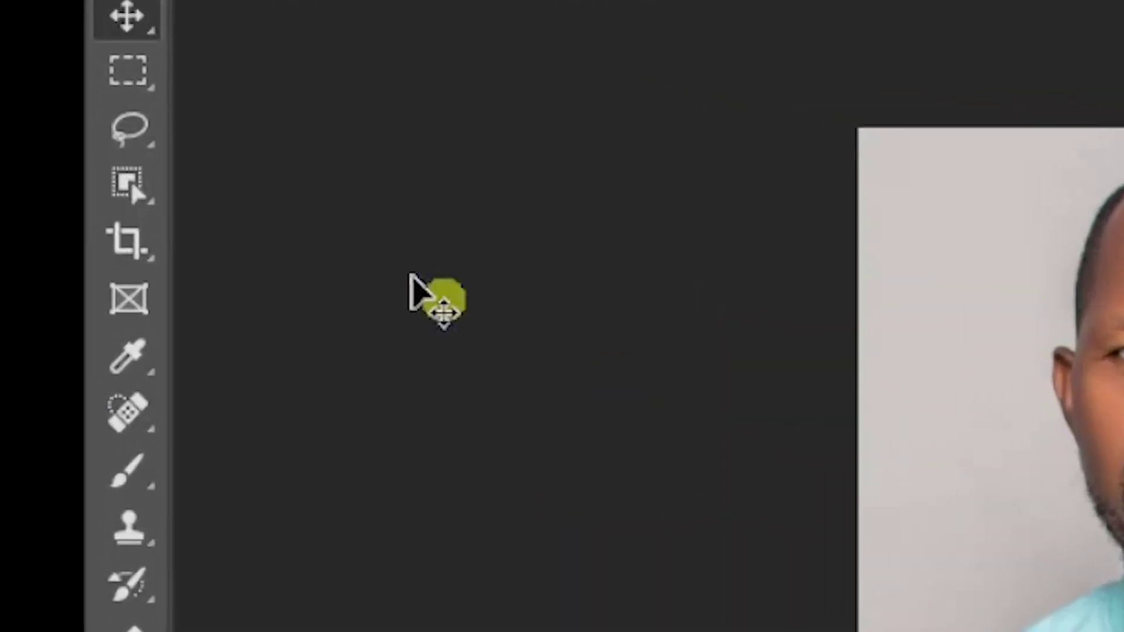
Select the man in TOB_5624.jpg with Object Selection and pick him up to move.
{"action": "left_click", "coordinate": [139, 186]}
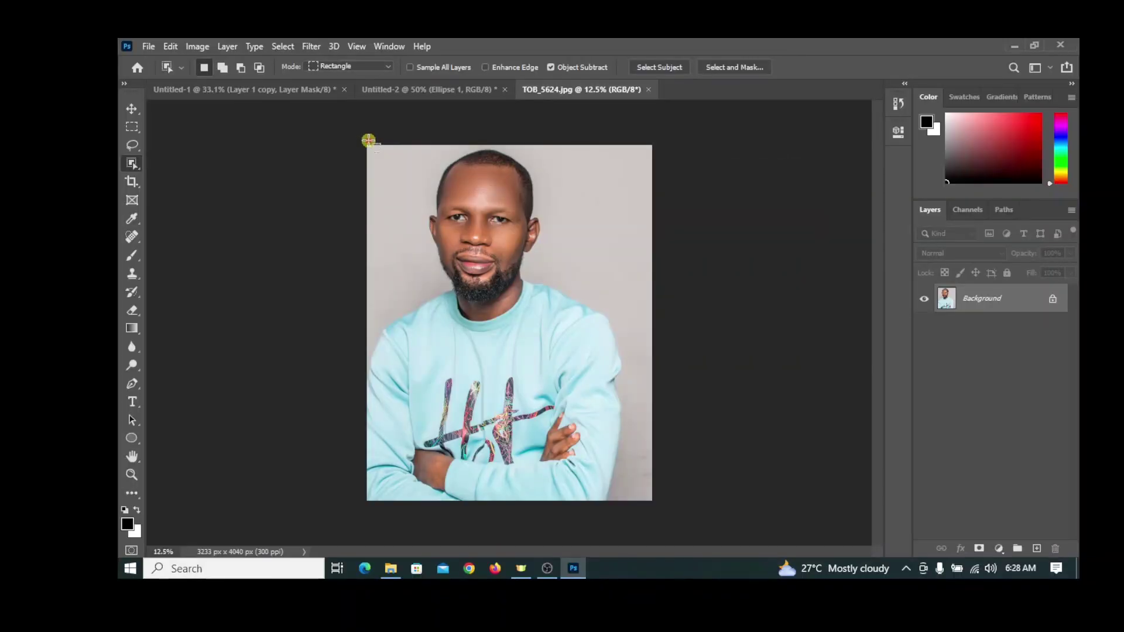
{"action": "left_click_drag", "start_coordinate": [368, 140], "coordinate": [640, 502]}
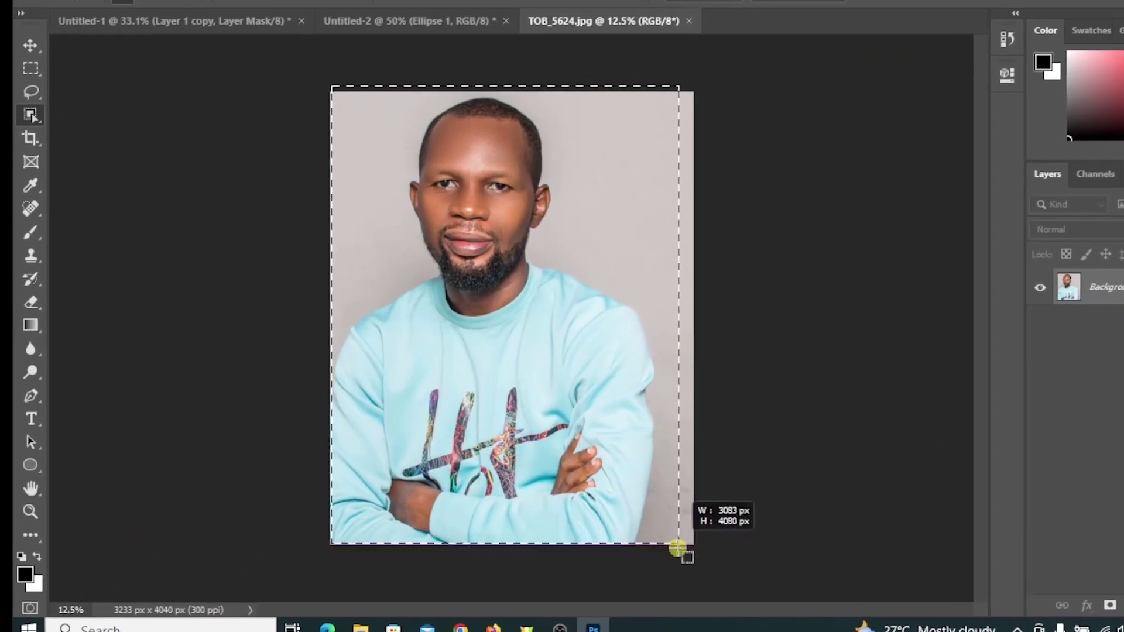
{"action": "left_click_drag", "start_coordinate": [678, 548], "coordinate": [676, 550]}
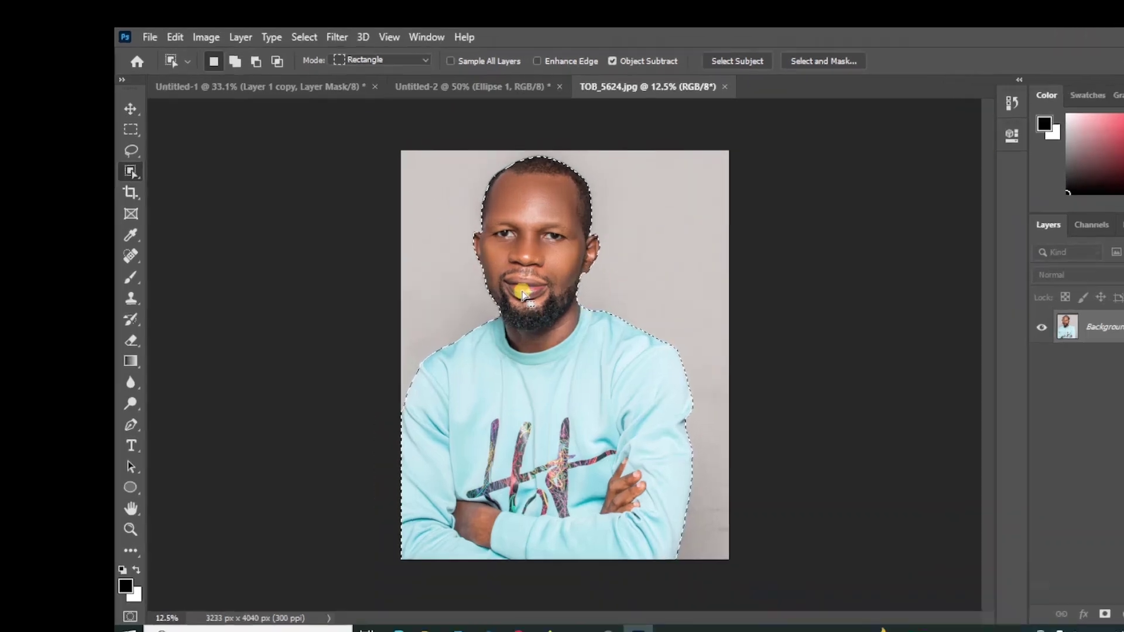
{"action": "left_click", "coordinate": [131, 112]}
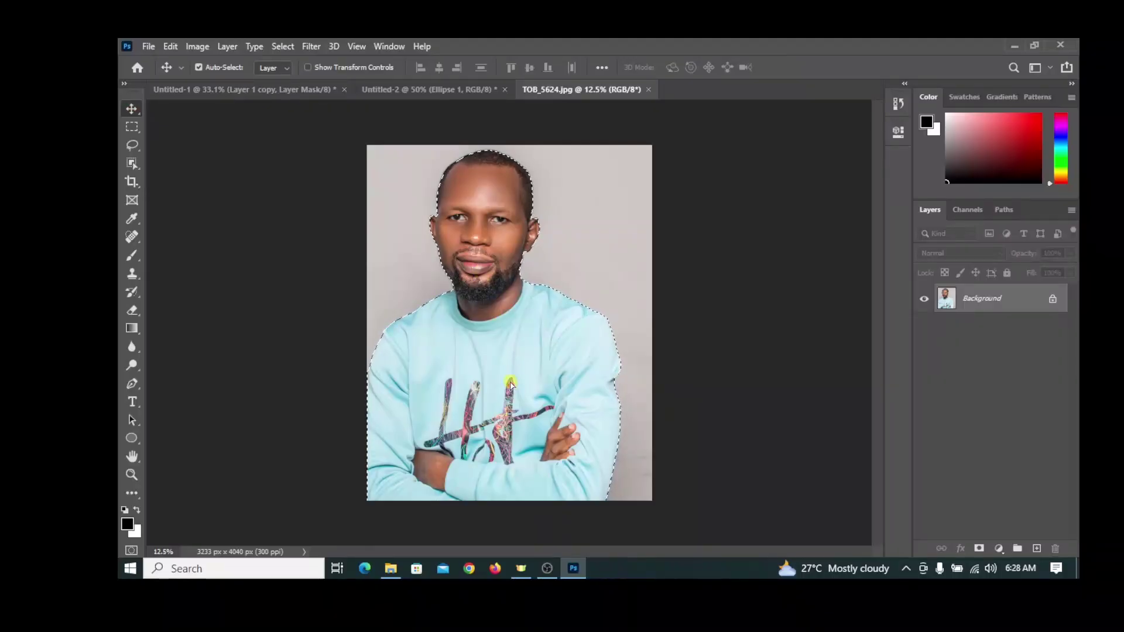
{"action": "left_click_drag", "start_coordinate": [510, 383], "coordinate": [552, 497]}
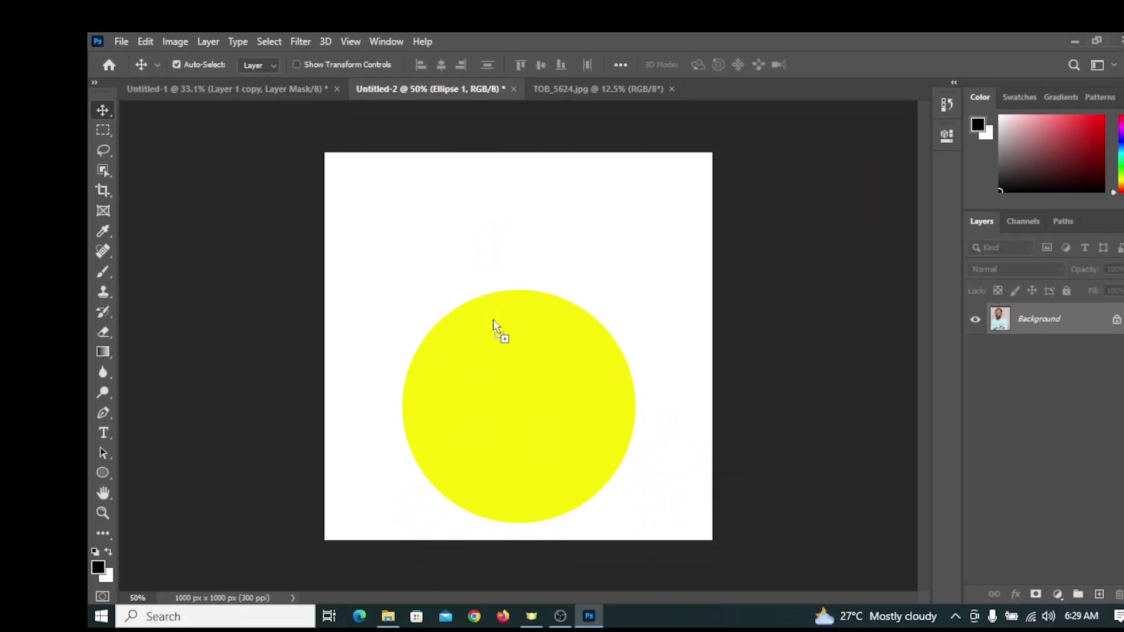
Drop the selected man into Untitled-2 as Layer 1 above Ellipse 1, then zoom out.
{"action": "left_click_drag", "start_coordinate": [493, 321], "coordinate": [498, 370]}
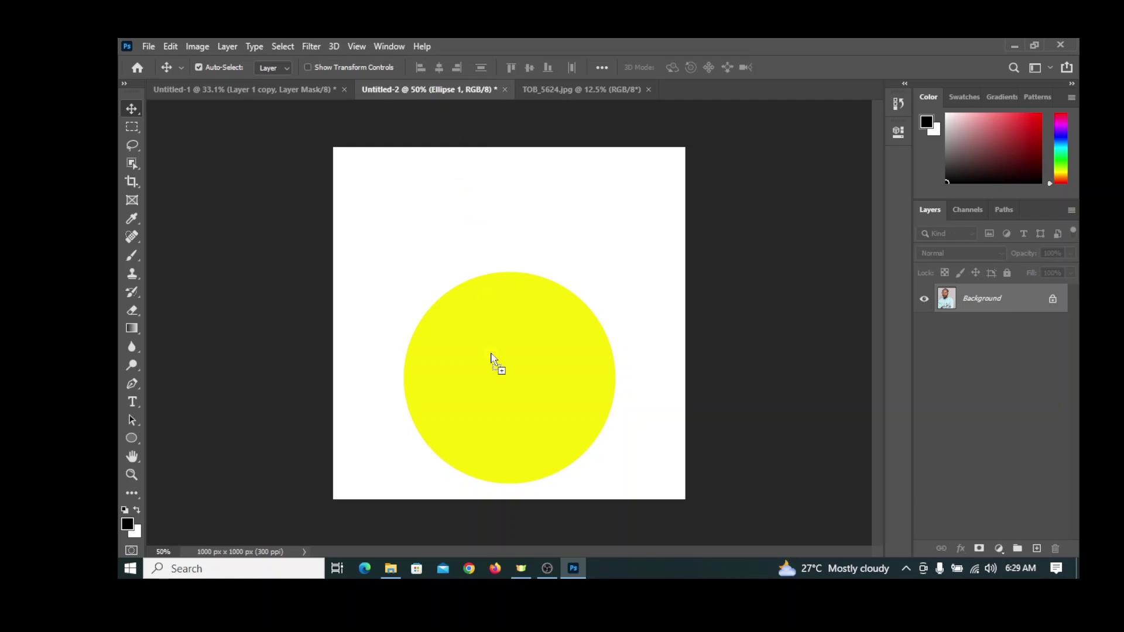
{"action": "left_click_drag", "start_coordinate": [492, 358], "coordinate": [494, 358]}
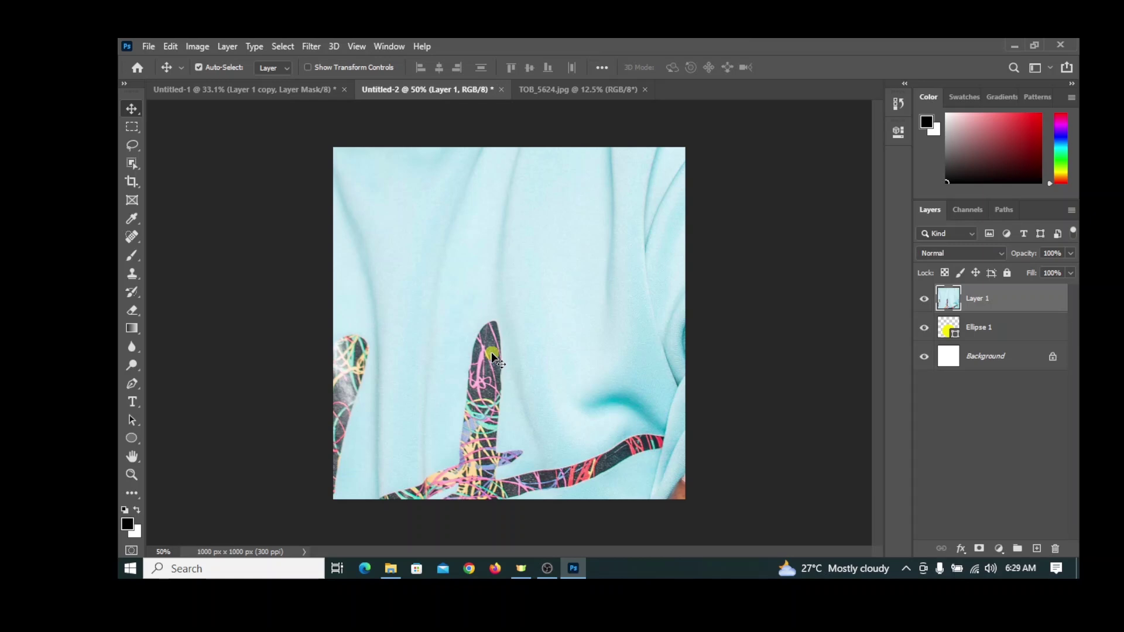
{"action": "key", "text": "ctrl+minus"}
{"action": "key", "text": "ctrl+minus"}
{"action": "key", "text": "ctrl+minus"}
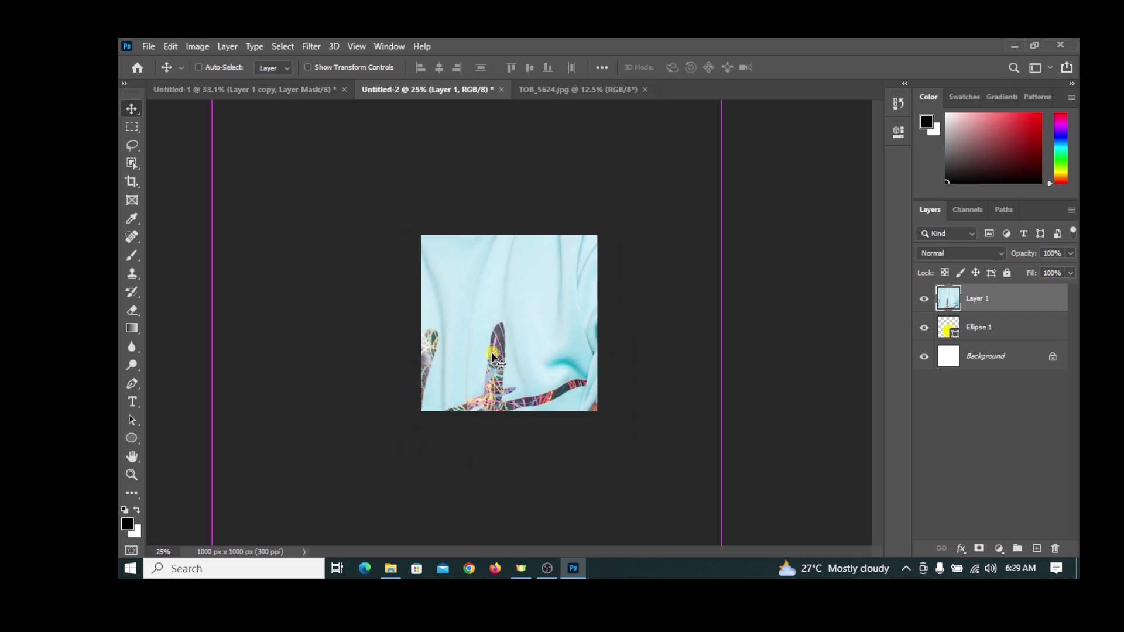
Scale the man's layer down to 24.28% and raise it so his head clears the circle.
{"action": "key", "text": "ctrl+minus"}
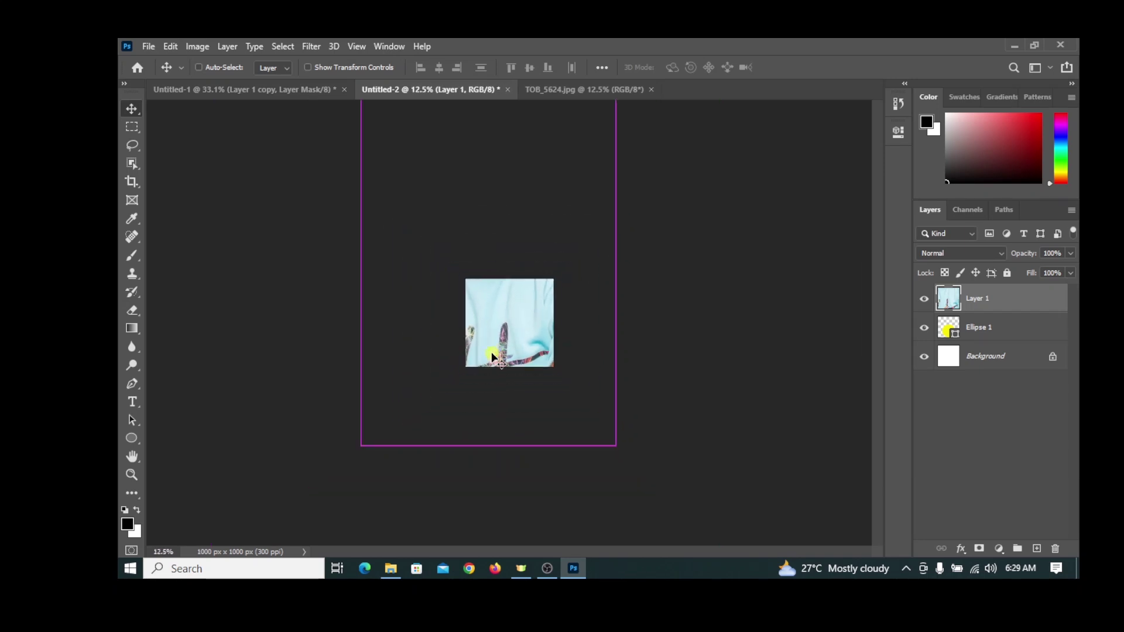
{"action": "key", "text": "ctrl"}
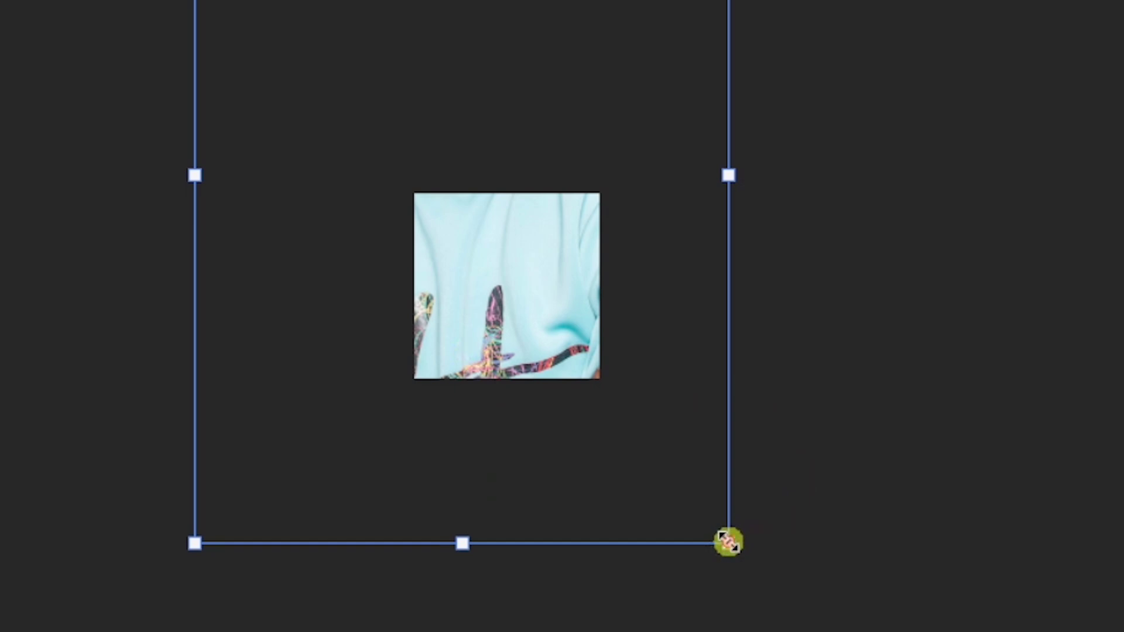
{"action": "left_click_drag", "start_coordinate": [728, 542], "coordinate": [518, 253]}
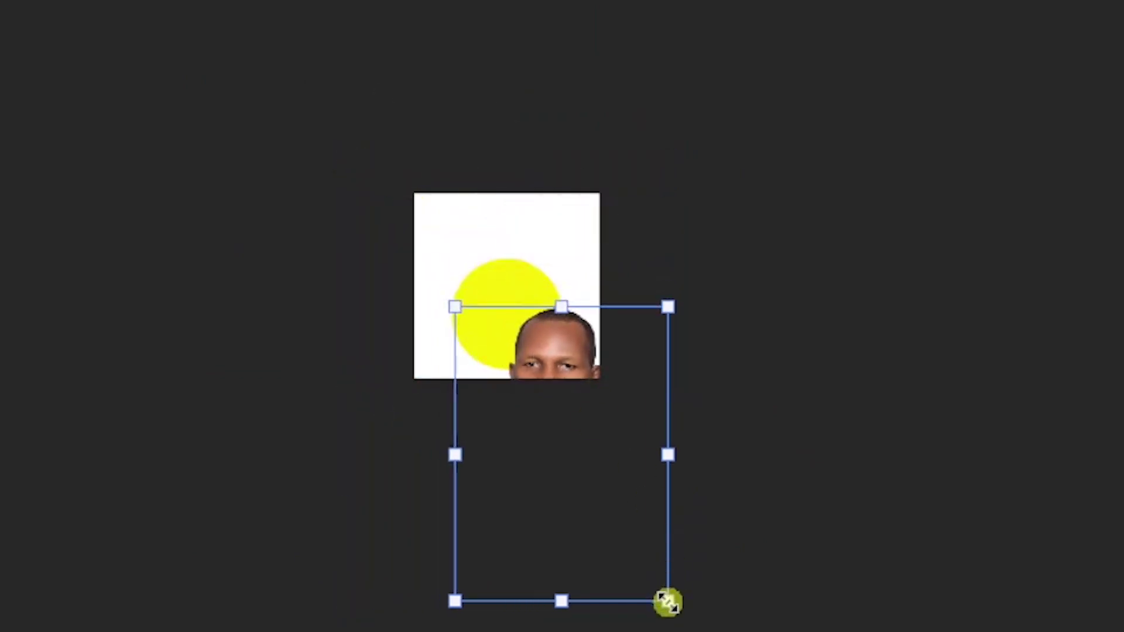
{"action": "left_click_drag", "start_coordinate": [667, 602], "coordinate": [602, 470]}
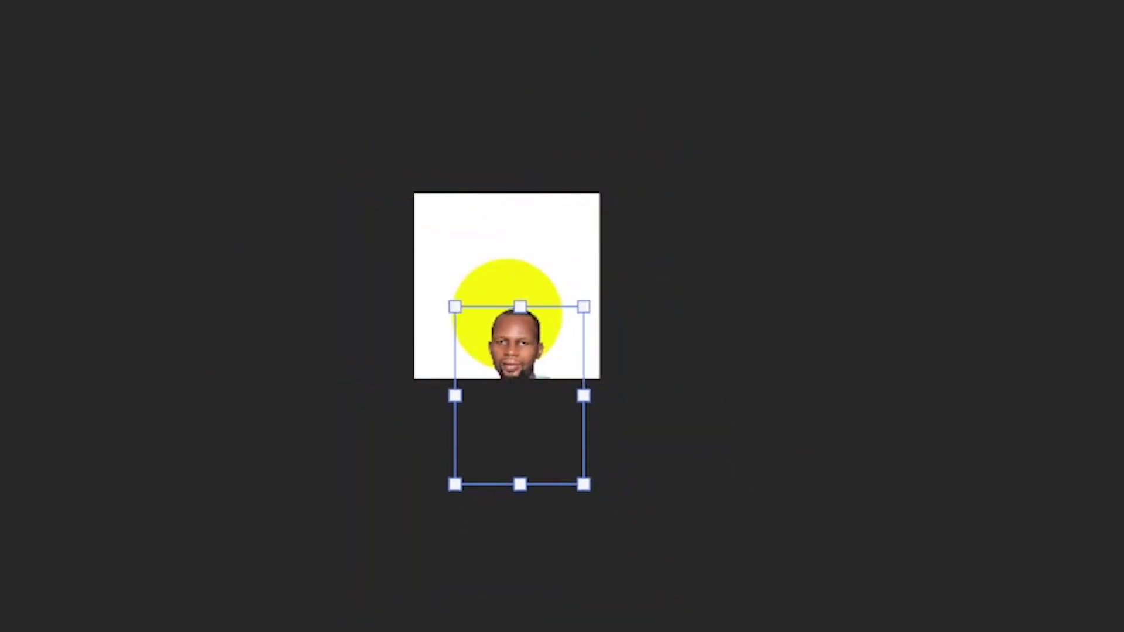
{"action": "left_click_drag", "start_coordinate": [522, 413], "coordinate": [515, 348]}
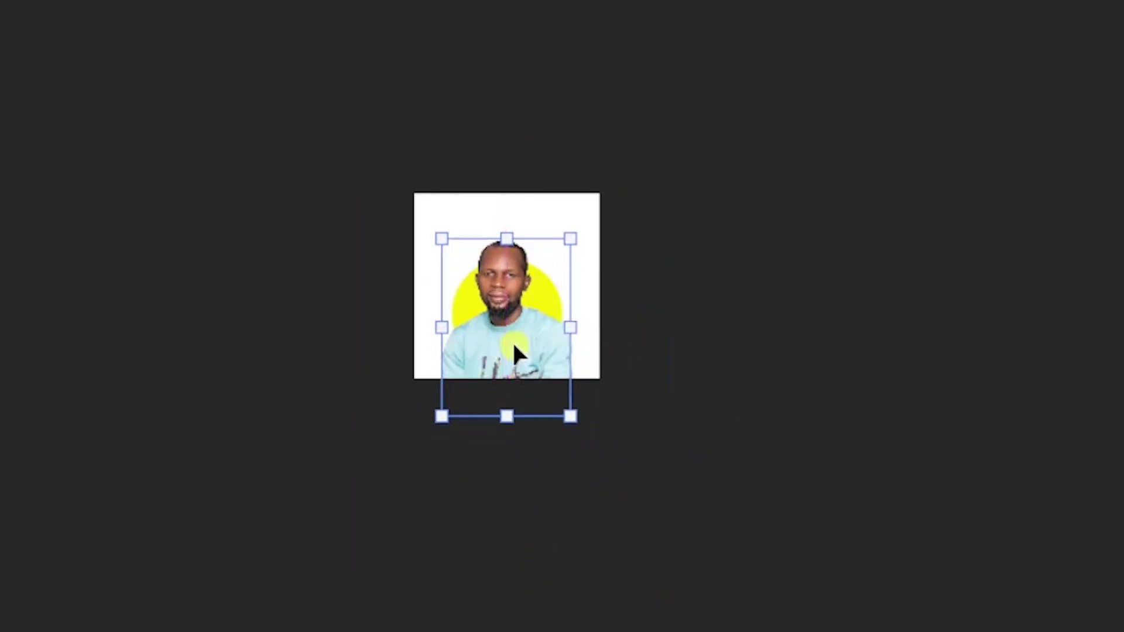
{"action": "scroll", "coordinate": [512, 339], "scroll_direction": "up", "scroll_amount": 3}
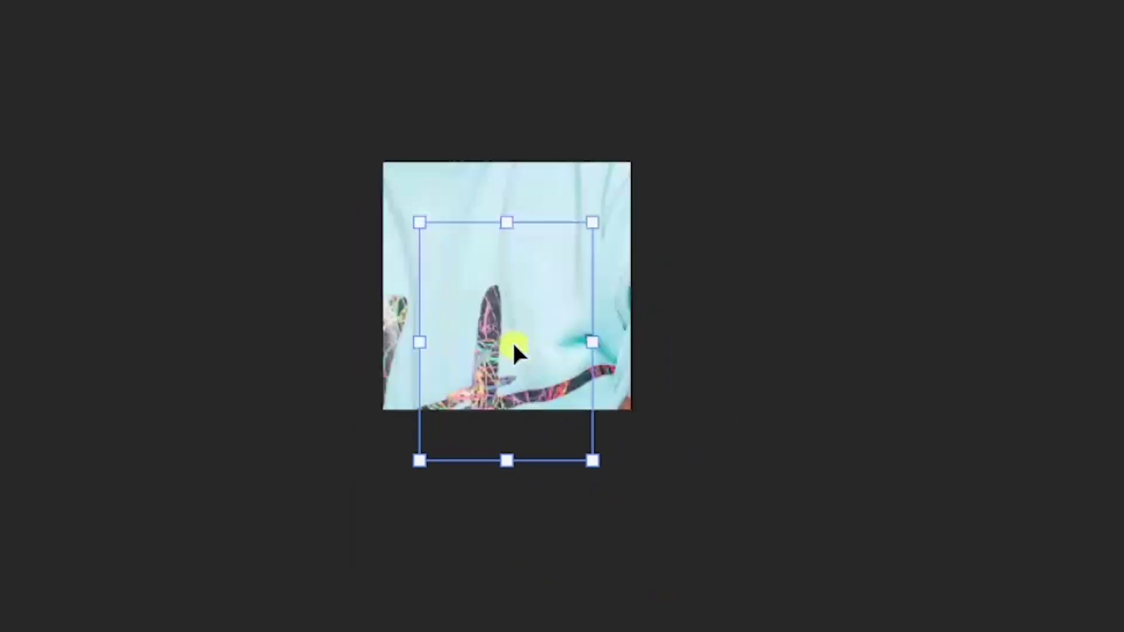
{"action": "scroll", "coordinate": [514, 347], "scroll_direction": "up", "scroll_amount": 3}
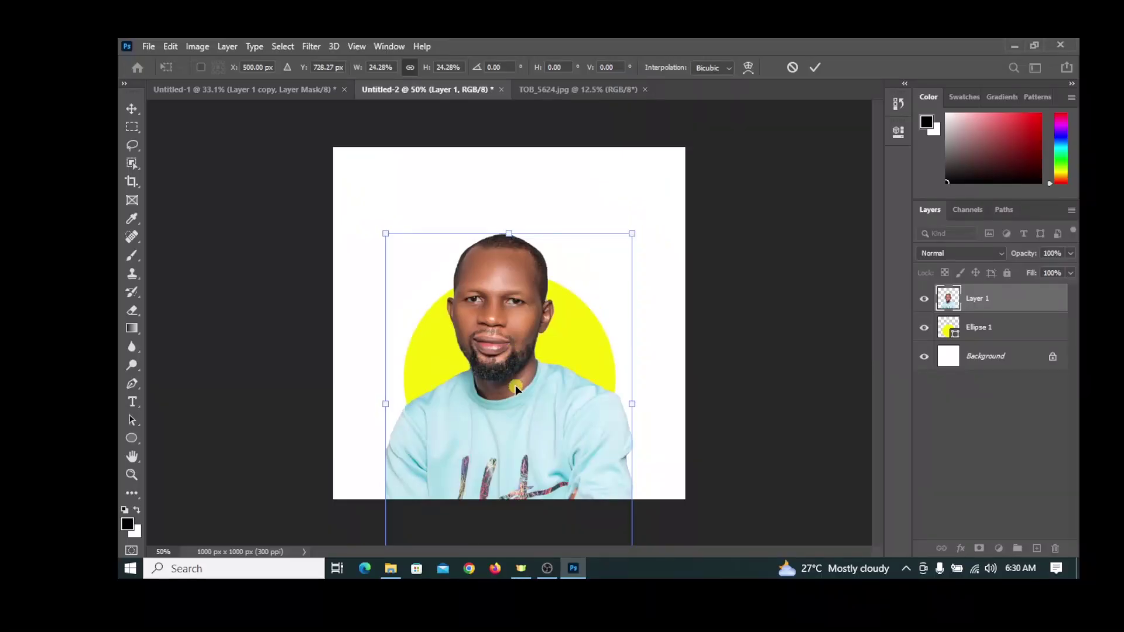
{"action": "left_click_drag", "start_coordinate": [515, 385], "coordinate": [519, 353]}
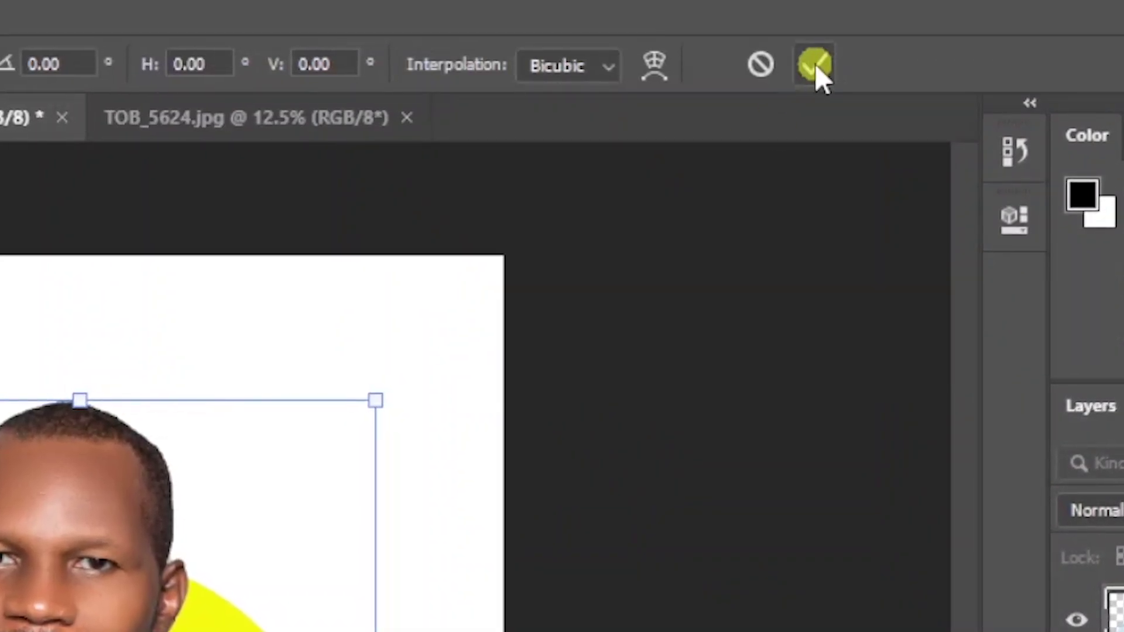
Commit the transform and clip Layer 1 to the yellow circle as a clipping mask.
{"action": "left_click", "coordinate": [815, 65]}
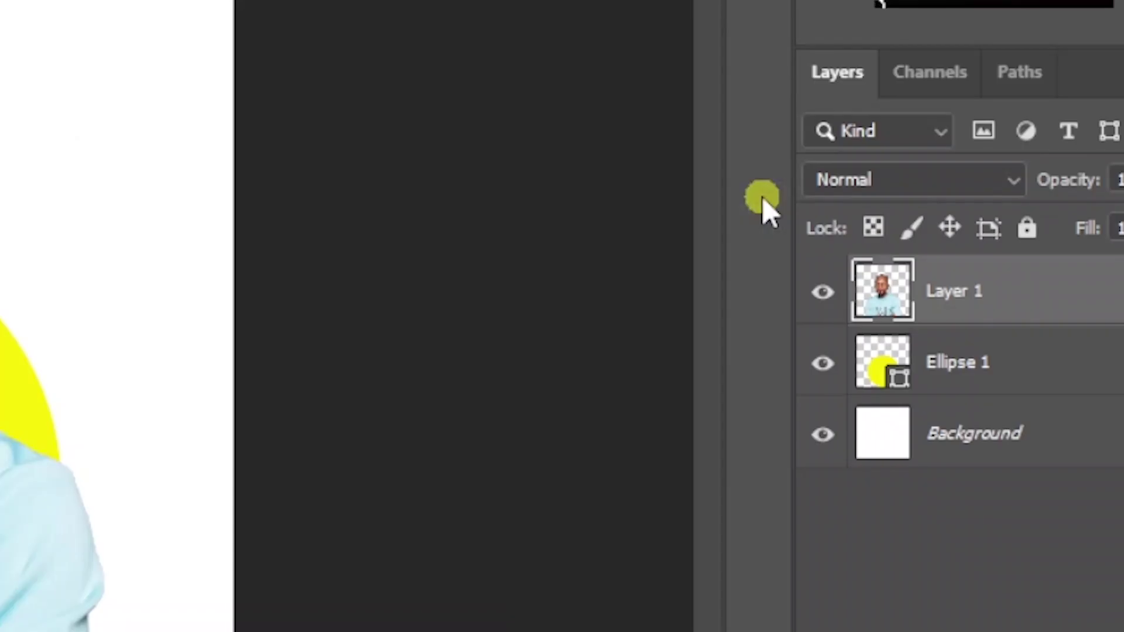
{"action": "right_click", "coordinate": [994, 296]}
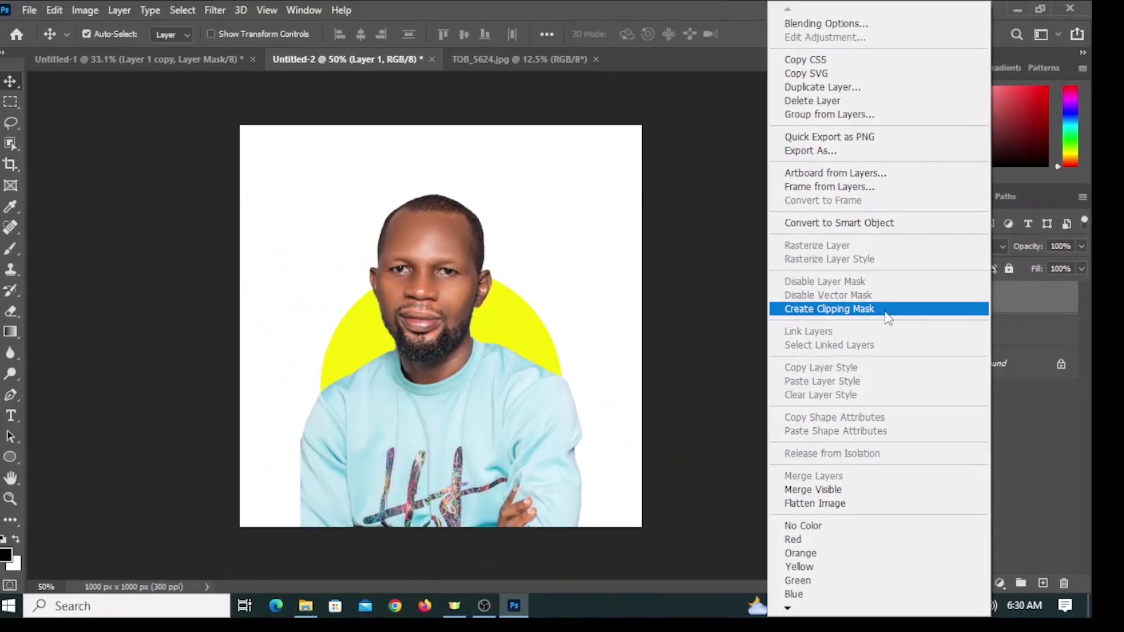
{"action": "left_click", "coordinate": [864, 321]}
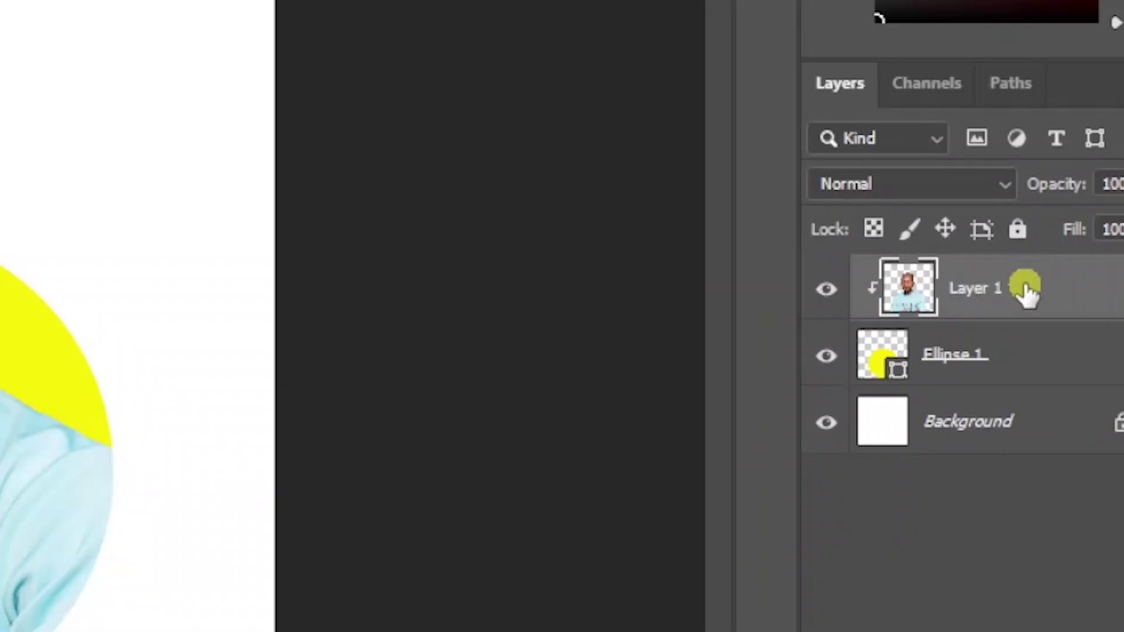
{"action": "left_click", "coordinate": [1026, 288]}
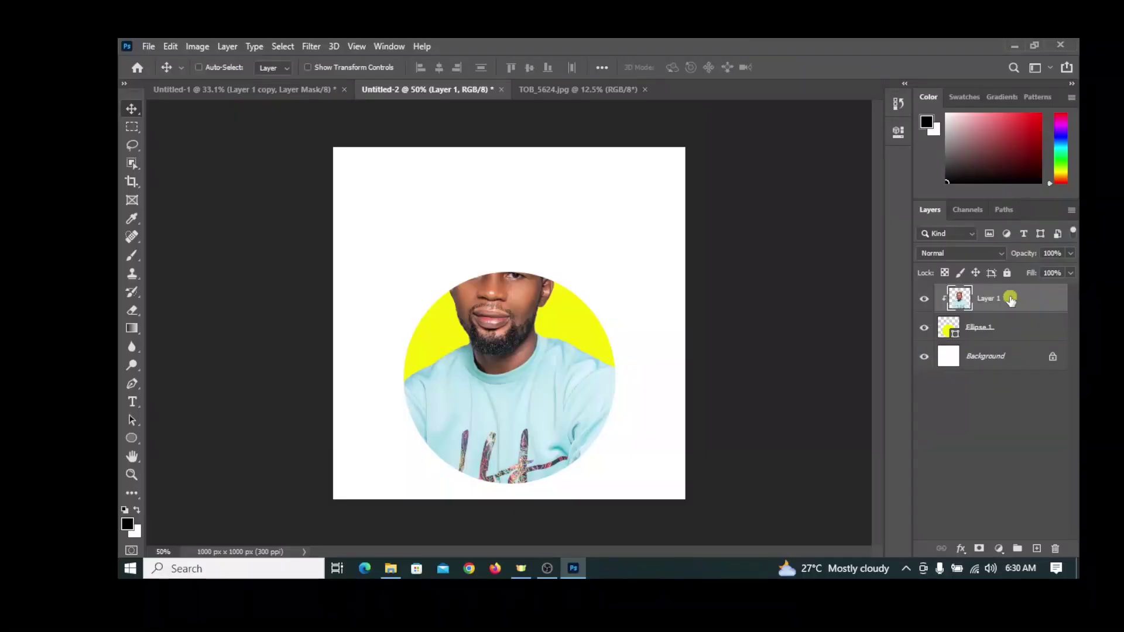
Duplicate Layer 1, release the copy from the clip, and give it a white layer mask.
{"action": "key", "text": "ctrl+j"}
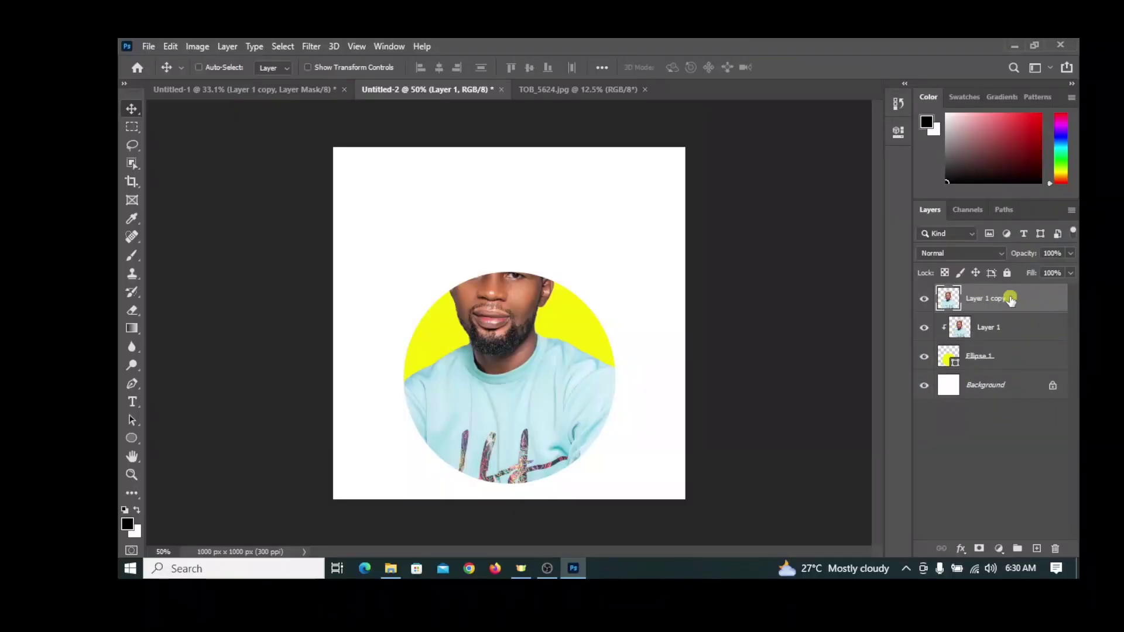
{"action": "key", "text": "ctrl+alt+g"}
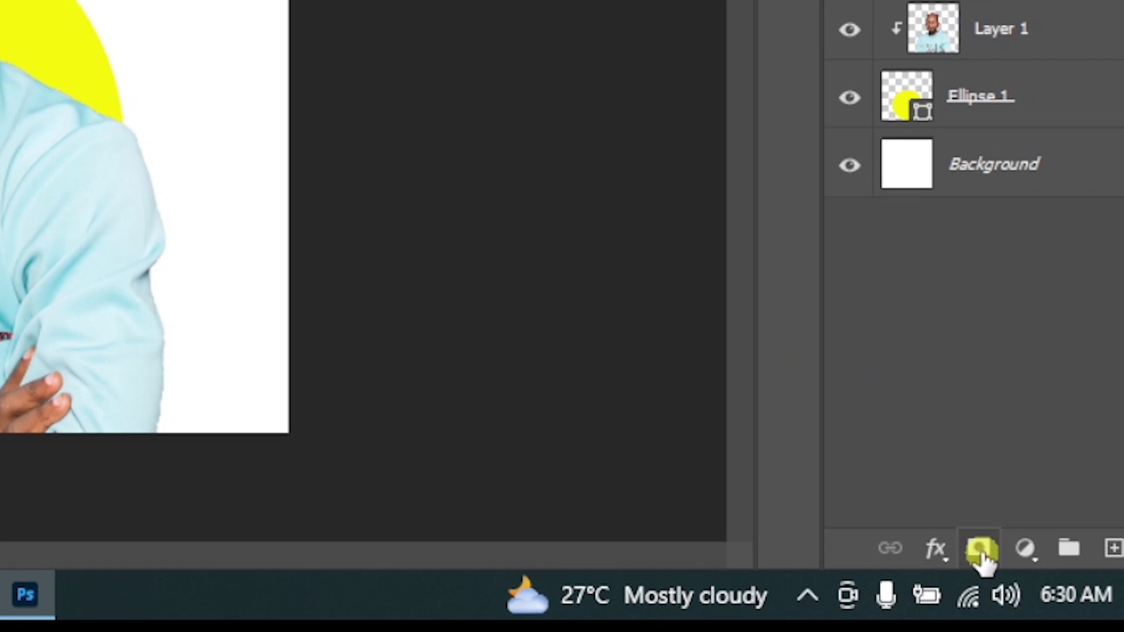
{"action": "left_click", "coordinate": [980, 548]}
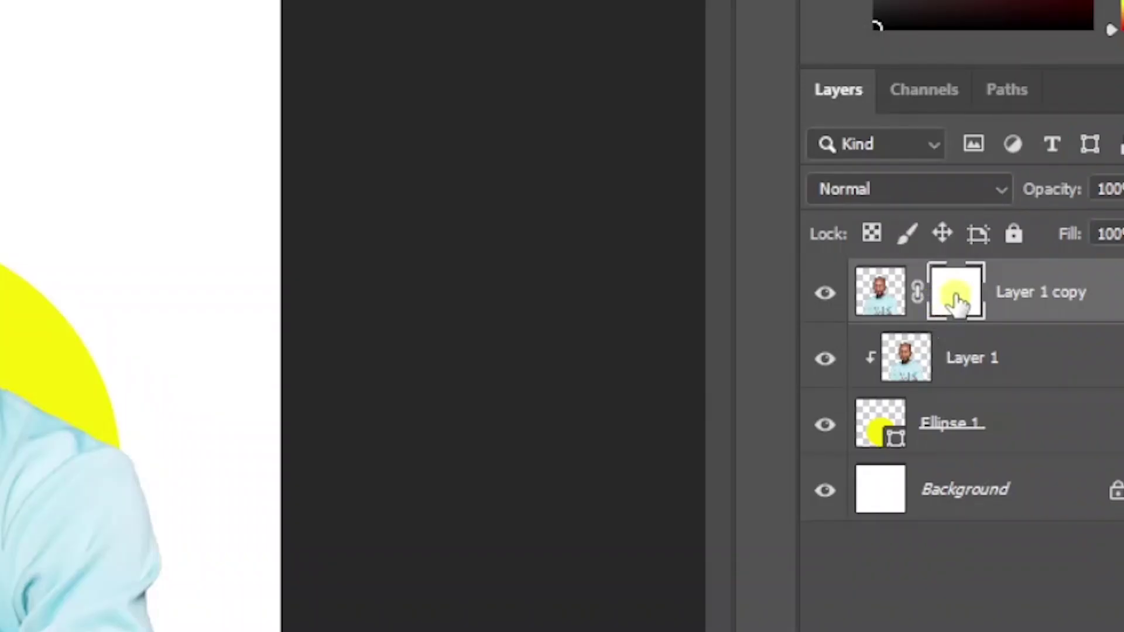
{"action": "left_click", "coordinate": [958, 298]}
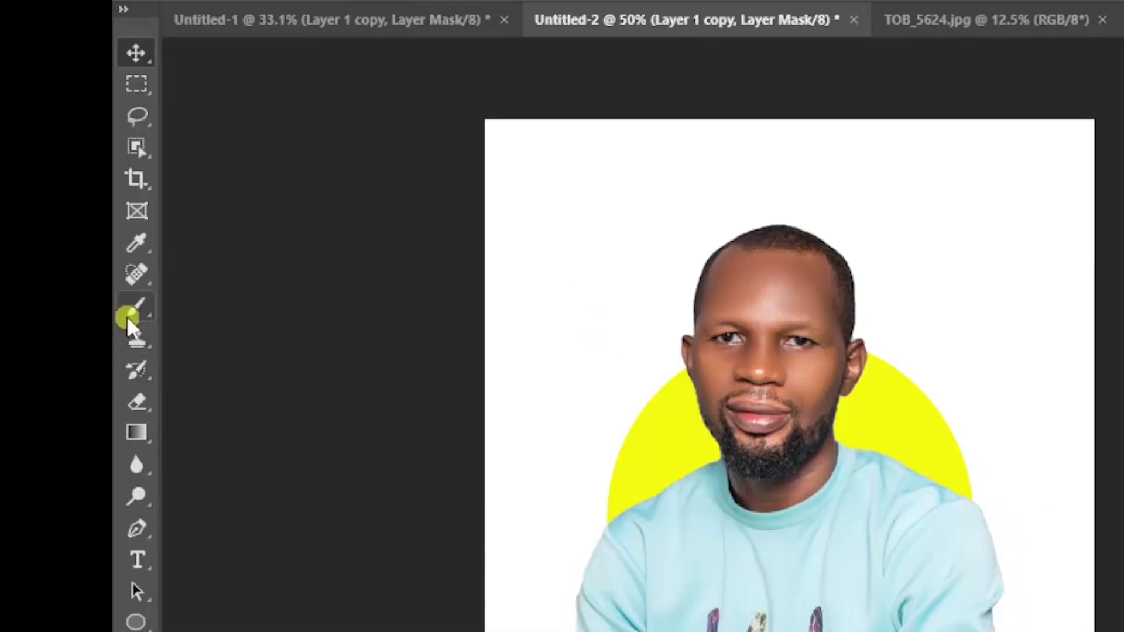
Brush black on the copy's mask to hide the arm and shirt below the circle's arc.
{"action": "left_click", "coordinate": [128, 313]}
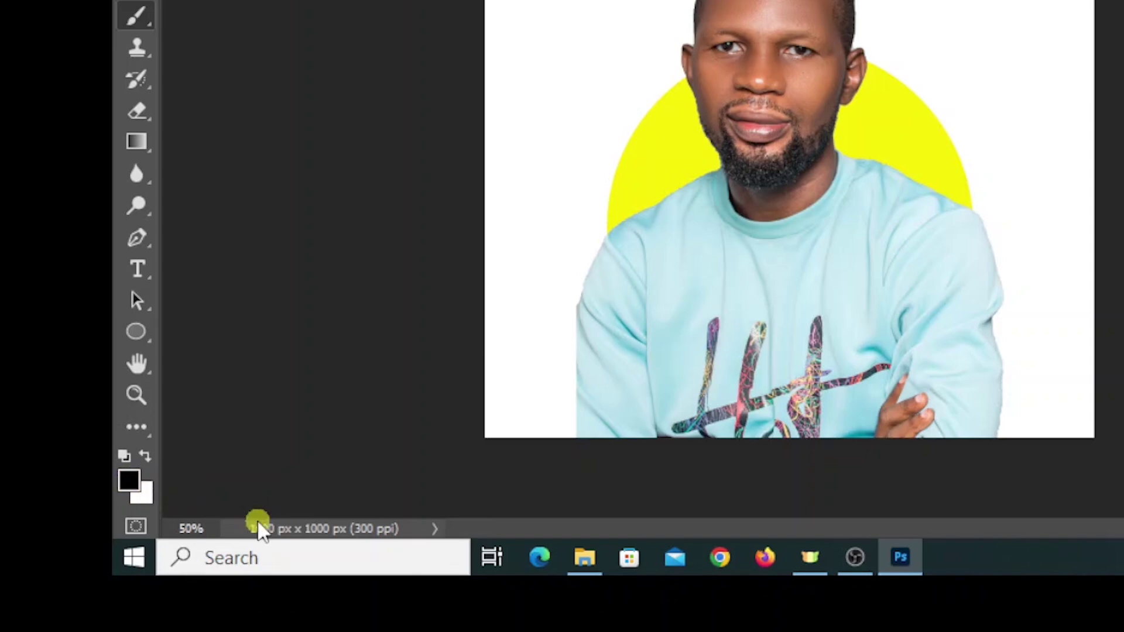
{"action": "key", "text": "x"}
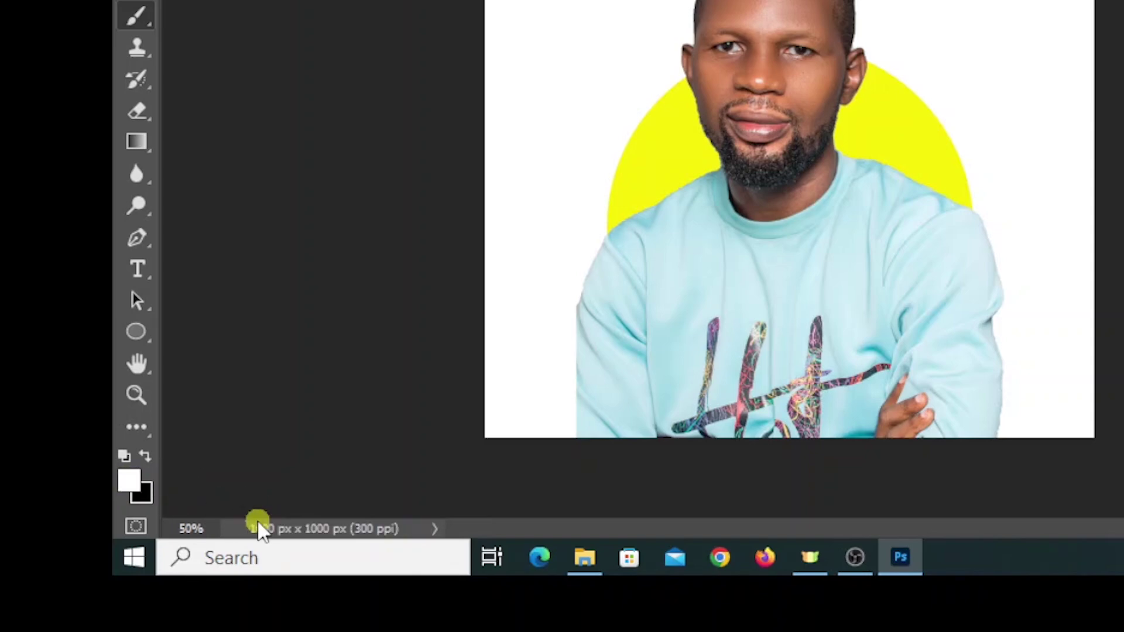
{"action": "key", "text": "x"}
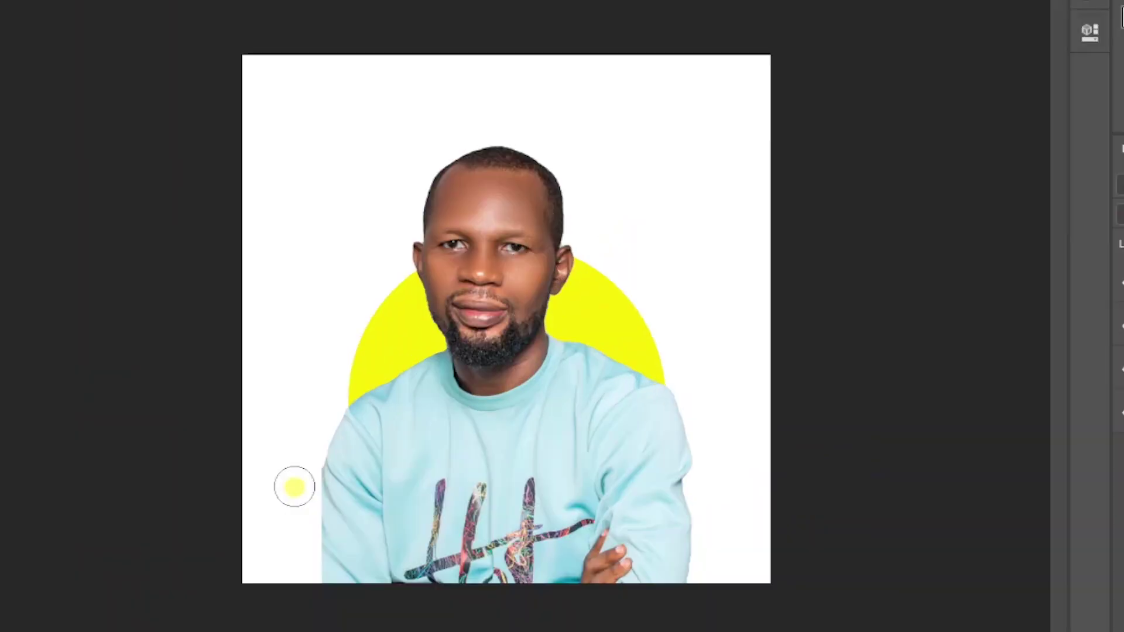
{"action": "mouse_move", "coordinate": [307, 481]}
{"action": "left_mouse_down"}
{"action": "mouse_move", "coordinate": [330, 556]}
{"action": "mouse_move", "coordinate": [427, 631]}
{"action": "mouse_move", "coordinate": [321, 476]}
{"action": "mouse_move", "coordinate": [311, 435]}
{"action": "mouse_move", "coordinate": [461, 615]}
{"action": "left_mouse_up"}
{"action": "mouse_move", "coordinate": [401, 502]}
{"action": "left_mouse_down"}
{"action": "mouse_move", "coordinate": [315, 400]}
{"action": "mouse_move", "coordinate": [308, 360]}
{"action": "mouse_move", "coordinate": [395, 483]}
{"action": "mouse_move", "coordinate": [411, 530]}
{"action": "mouse_move", "coordinate": [549, 563]}
{"action": "mouse_move", "coordinate": [393, 569]}
{"action": "mouse_move", "coordinate": [603, 607]}
{"action": "mouse_move", "coordinate": [493, 569]}
{"action": "mouse_move", "coordinate": [673, 445]}
{"action": "mouse_move", "coordinate": [590, 538]}
{"action": "mouse_move", "coordinate": [554, 551]}
{"action": "mouse_move", "coordinate": [695, 445]}
{"action": "mouse_move", "coordinate": [696, 476]}
{"action": "mouse_move", "coordinate": [626, 553]}
{"action": "mouse_move", "coordinate": [567, 560]}
{"action": "mouse_move", "coordinate": [702, 537]}
{"action": "mouse_move", "coordinate": [599, 584]}
{"action": "mouse_move", "coordinate": [738, 567]}
{"action": "mouse_move", "coordinate": [692, 546]}
{"action": "mouse_move", "coordinate": [664, 378]}
{"action": "left_mouse_up"}
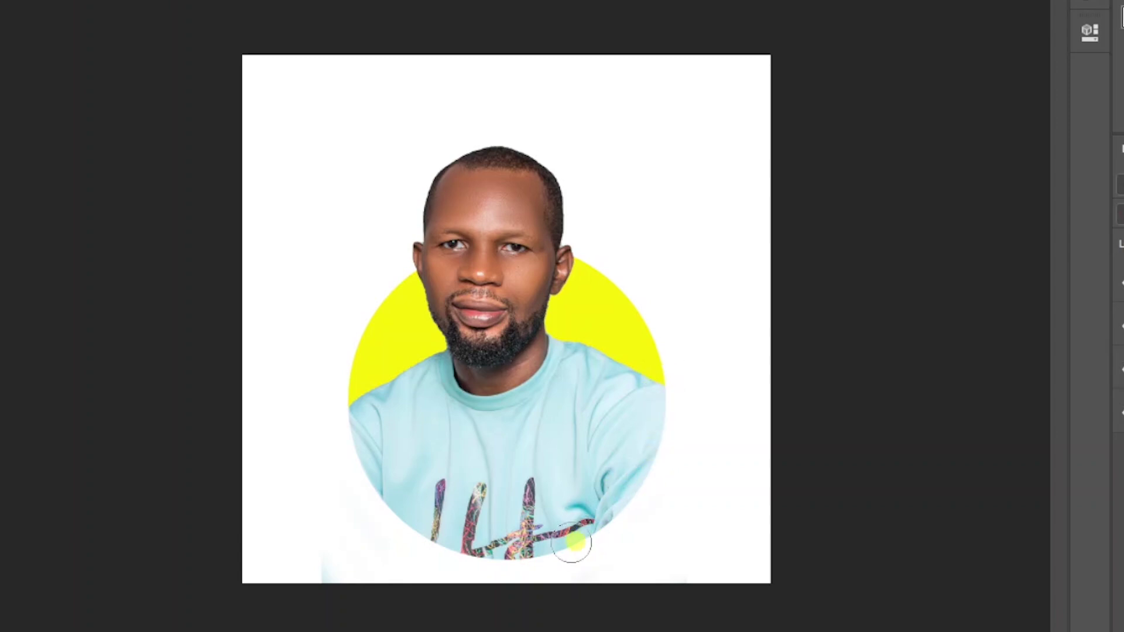